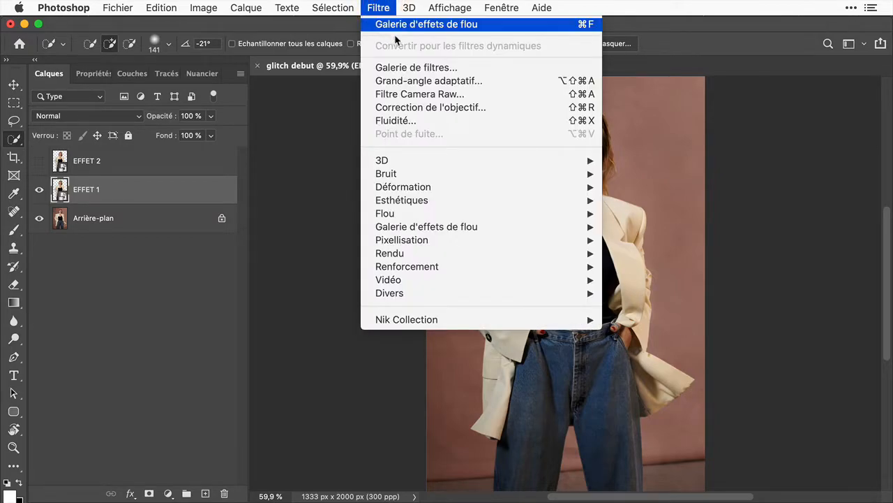
- Start the Onde distortion filter on the EFFET 1 layer with 55 generators and a wavelength range of 16 to 25
mouse_move(423, 191)
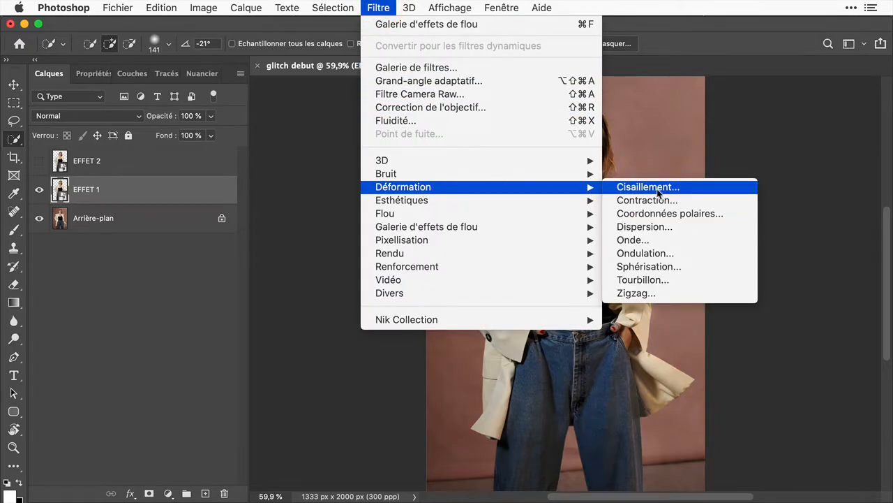
click(670, 241)
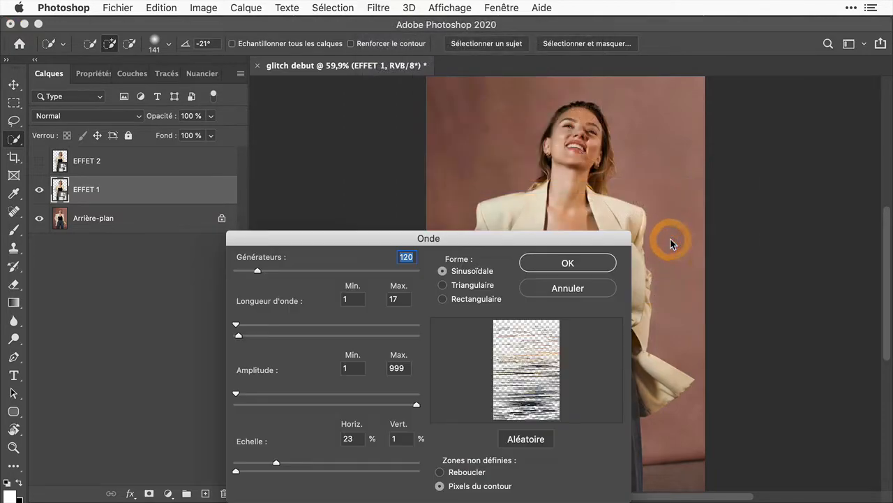
drag(456, 238, 316, 55)
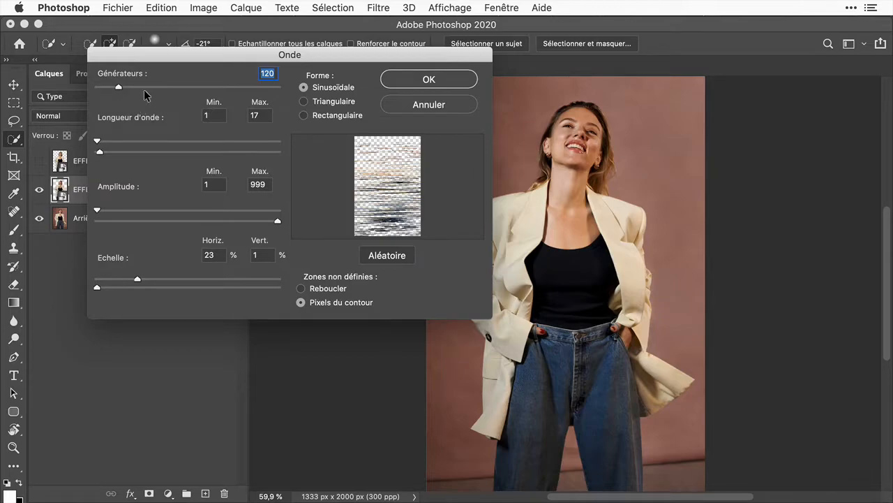
drag(118, 87, 106, 87)
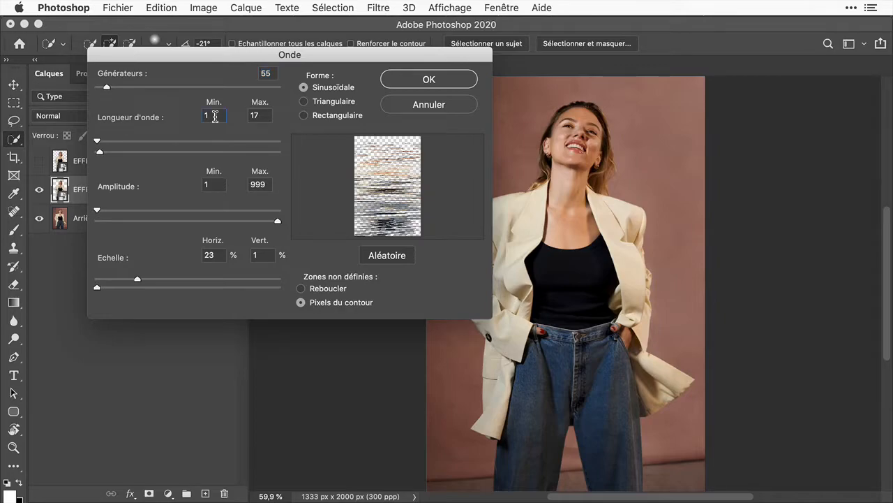
mouse_move(97, 141)
mouse_down()
mouse_move(111, 150)
mouse_move(102, 152)
mouse_up()
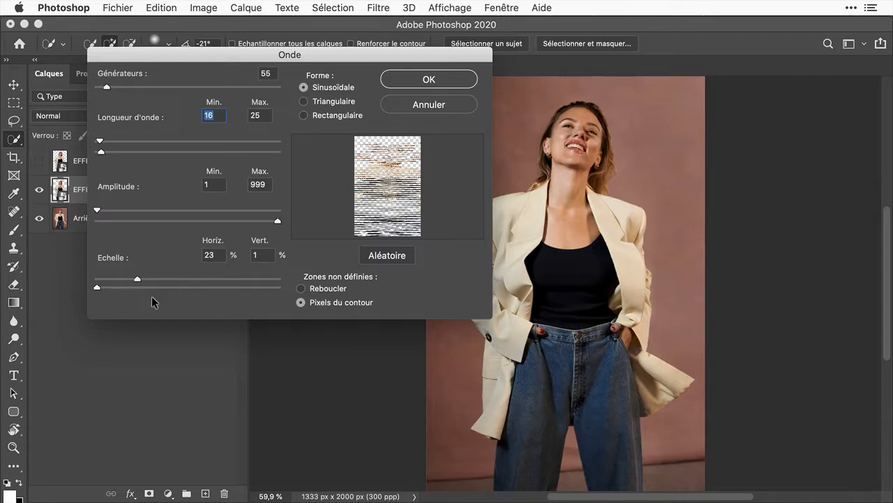
- Set the wave's horizontal scale to 41% and apply the Onde filter to EFFET 1
click(167, 278)
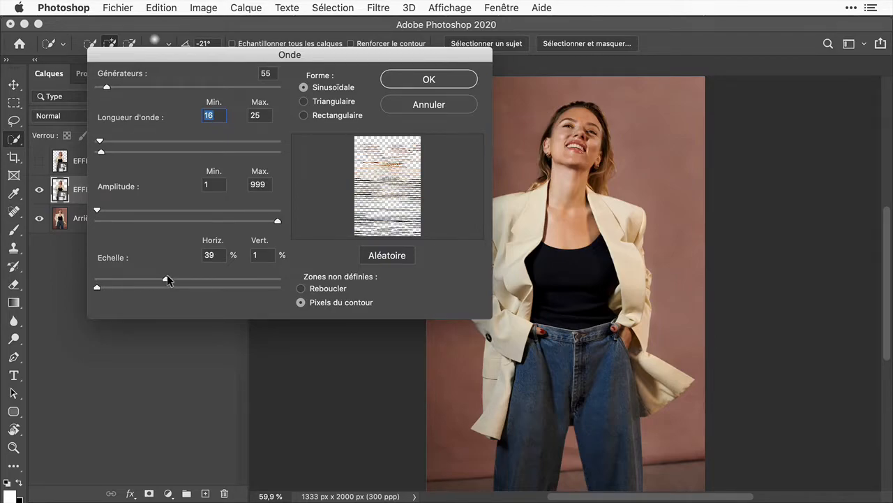
mouse_move(170, 275)
mouse_down()
mouse_move(177, 275)
mouse_move(170, 277)
mouse_up()
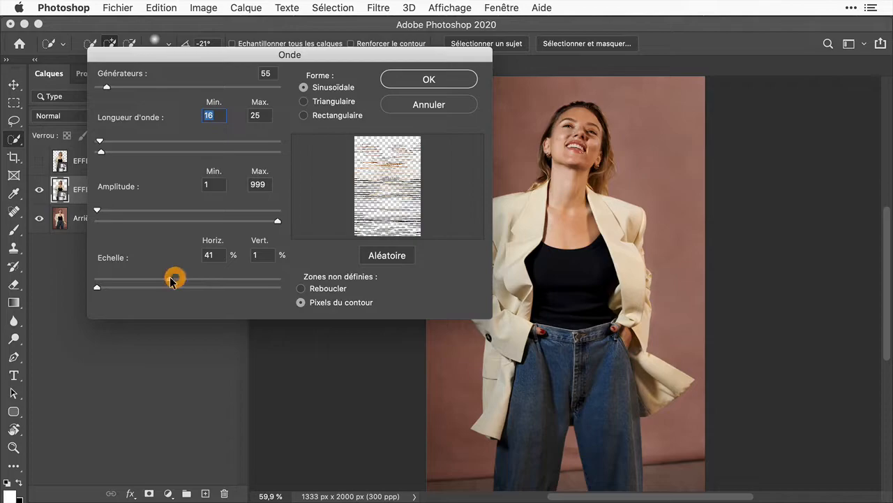
click(428, 78)
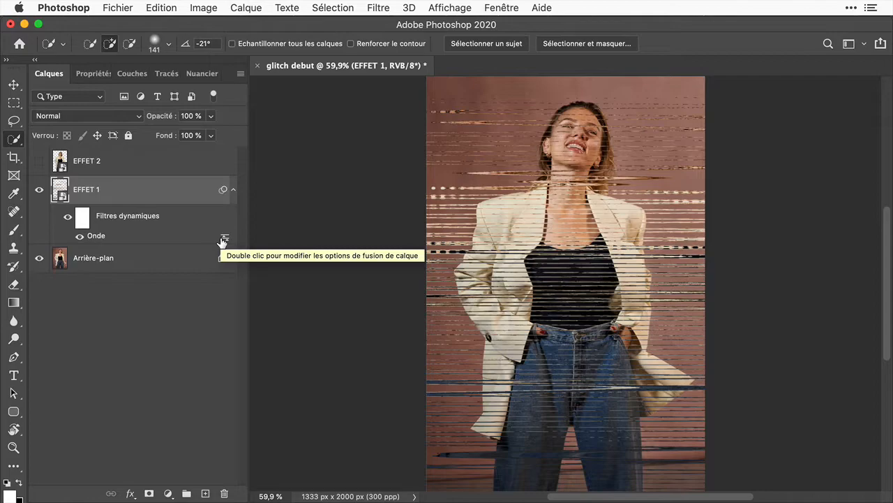
click(91, 192)
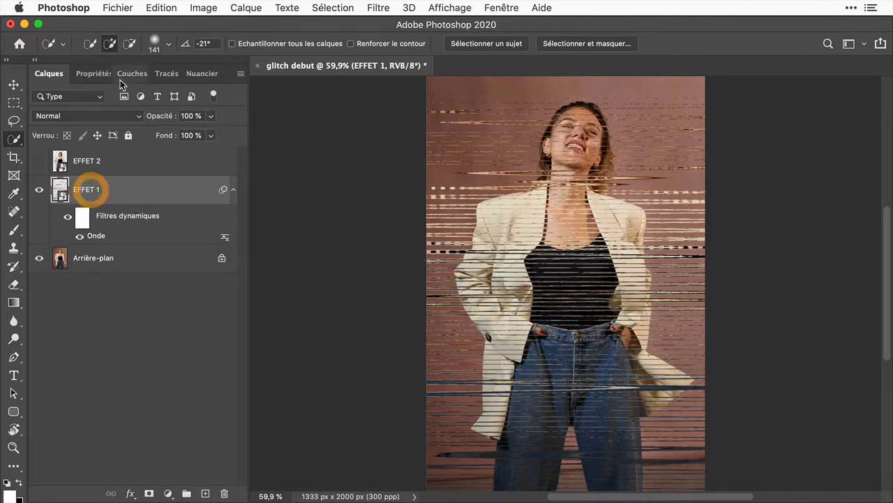
click(130, 116)
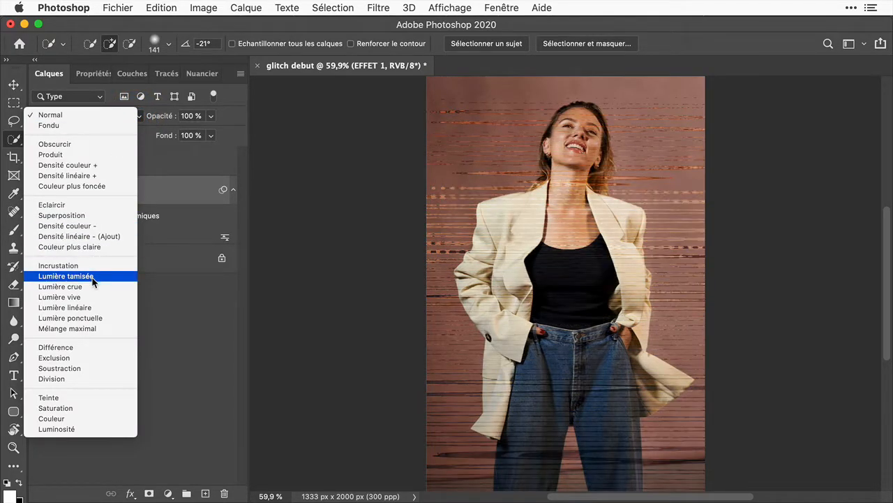
click(171, 272)
- Change the blending mode of the Onde smart filter on the EFFET 1 layer
click(224, 236)
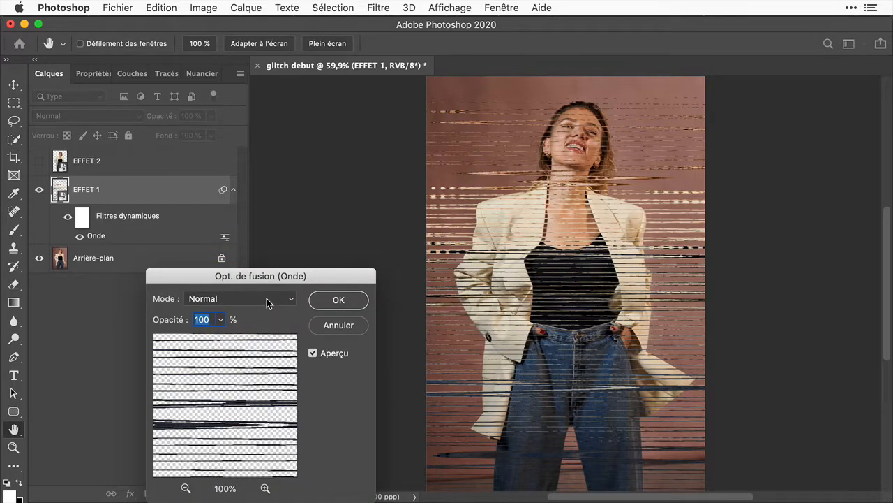
click(267, 298)
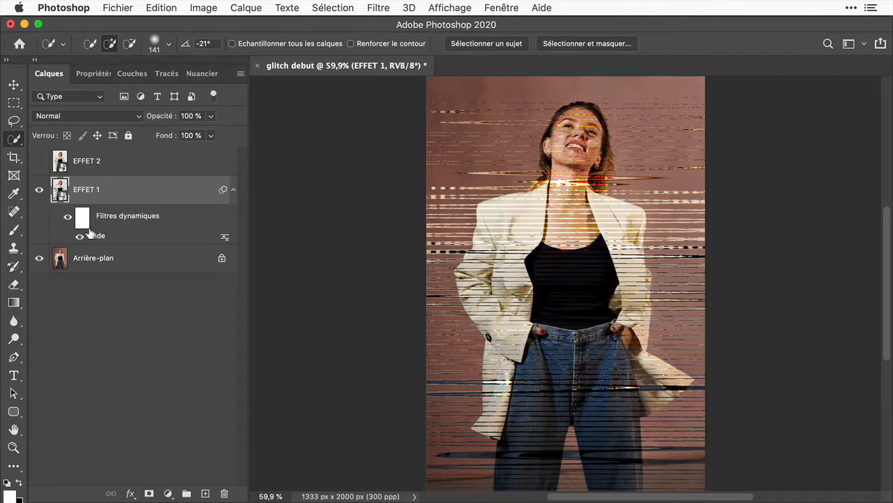
- Paint black with the Brush on EFFET 1's smart filter mask to hide the wave lines around the face and upper image
click(83, 219)
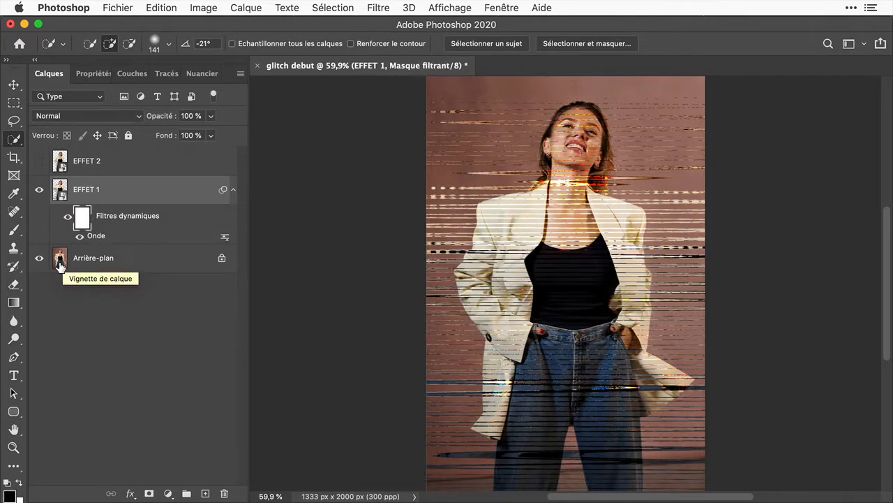
click(13, 229)
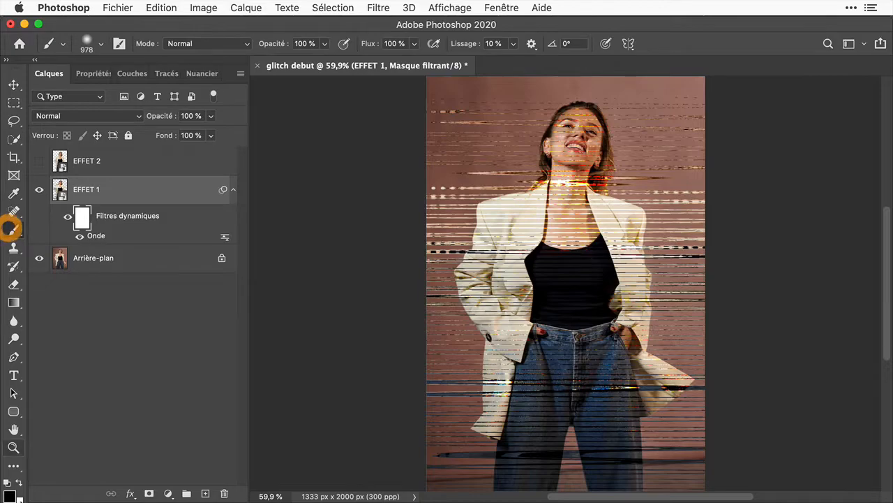
drag(591, 162, 421, 165)
mouse_move(591, 162)
mouse_down()
mouse_move(595, 142)
mouse_move(578, 132)
mouse_move(443, 134)
mouse_move(515, 153)
mouse_move(582, 223)
mouse_move(529, 279)
mouse_up()
mouse_move(513, 180)
mouse_down()
mouse_move(468, 181)
mouse_move(476, 137)
mouse_move(668, 178)
mouse_move(657, 187)
mouse_move(696, 97)
mouse_up()
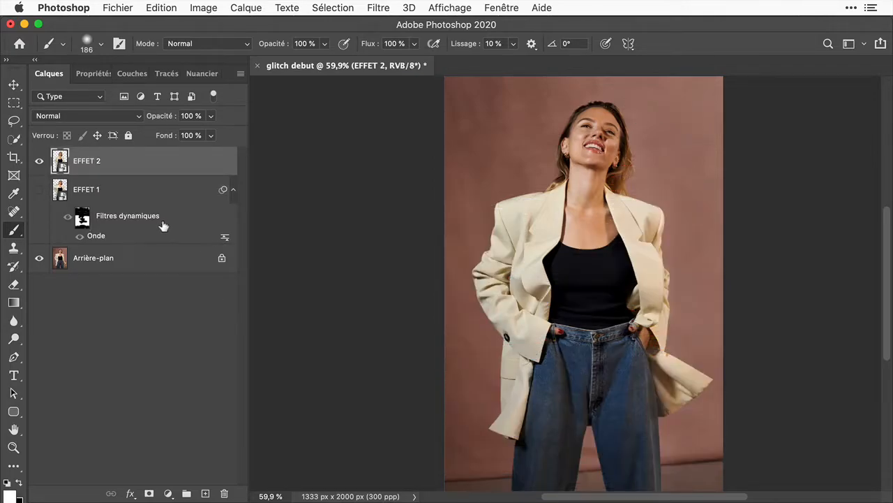
- Open the EFFET 2 smart object and copy a rectangular area from the black top across the jacket to a new layer
double_click(60, 162)
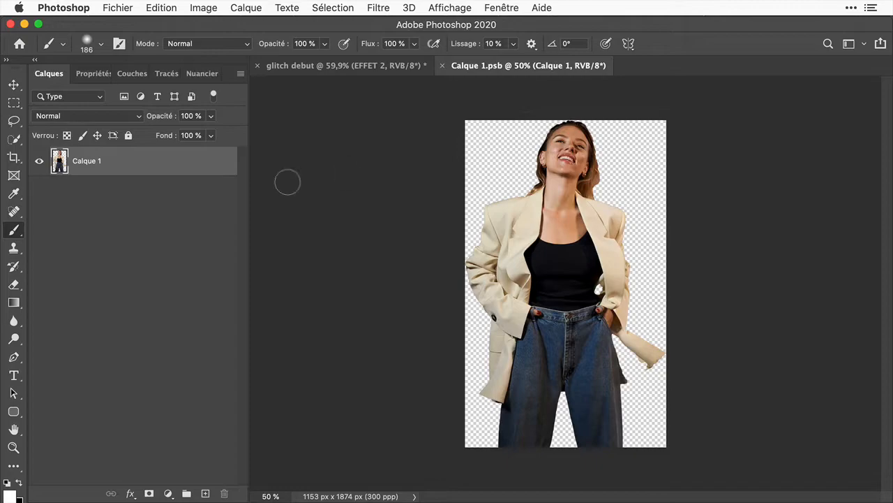
click(14, 102)
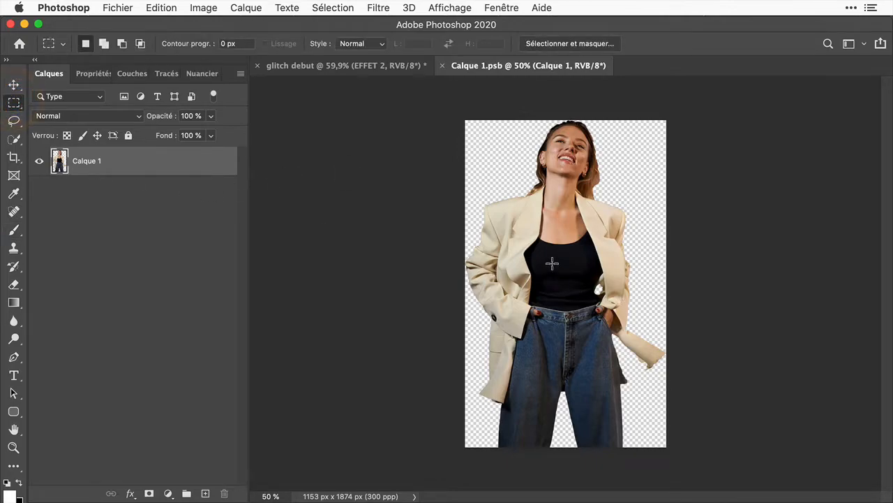
drag(549, 266, 663, 307)
key(super+j)
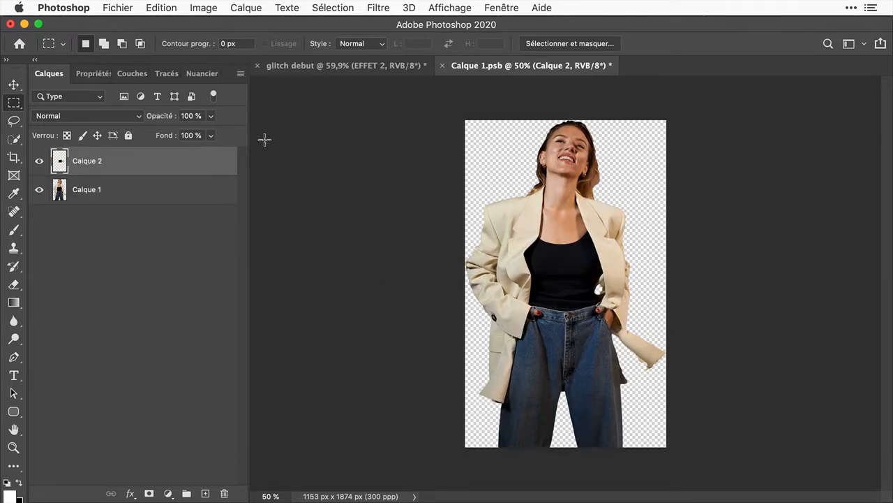
- Apply the Onde filter to the copied area with 78 generators, wavelength 1 to 17, maximum amplitude 87 and a slightly larger horizontal scale
click(379, 8)
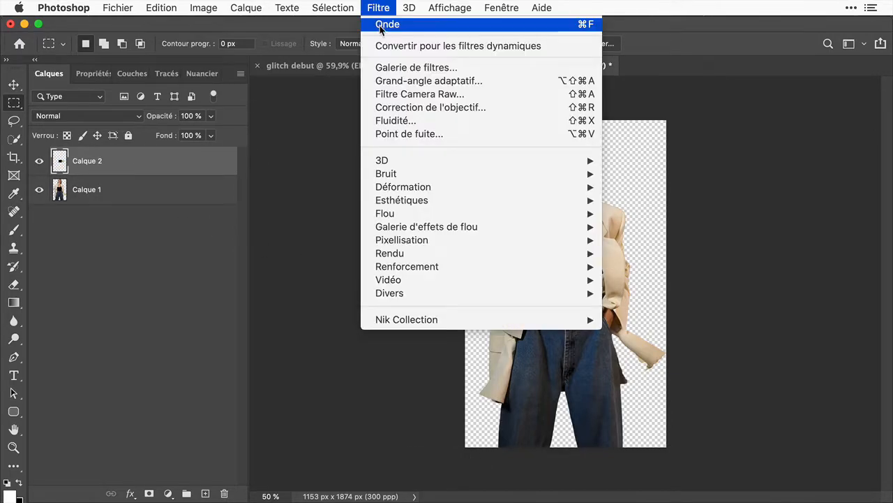
alt+click(381, 26)
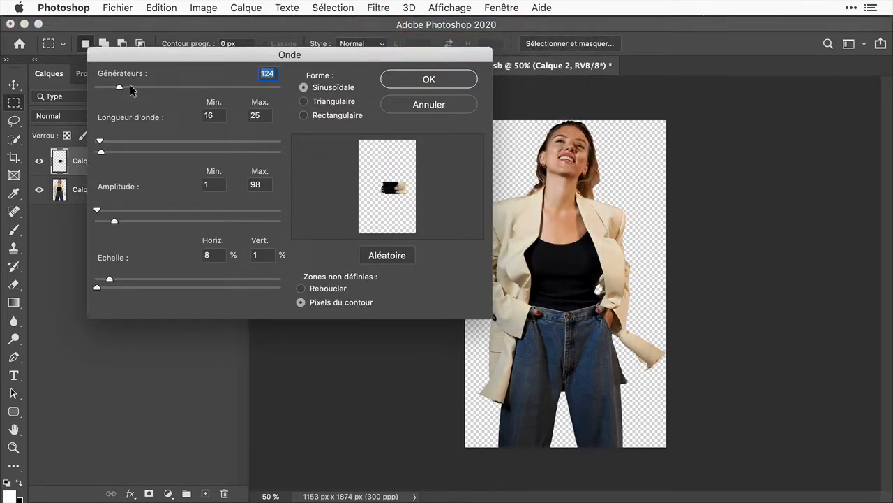
drag(120, 88, 111, 90)
click(111, 91)
drag(101, 152, 92, 142)
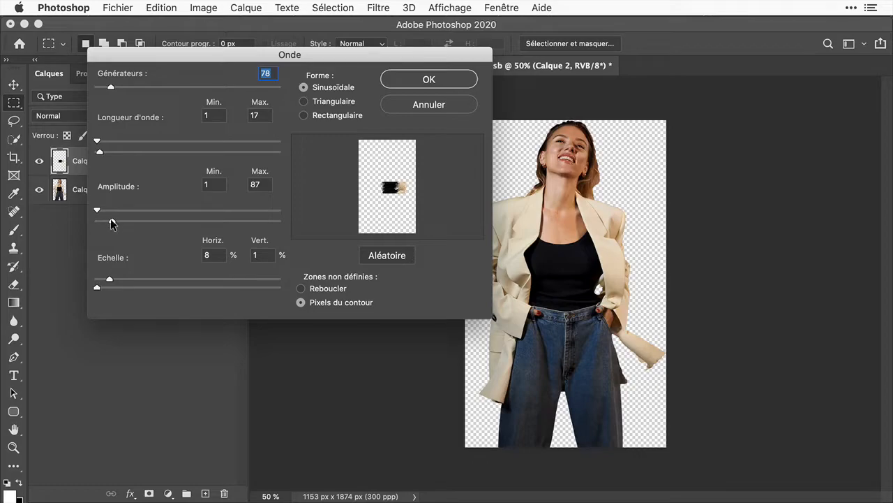
drag(108, 279, 114, 280)
click(429, 80)
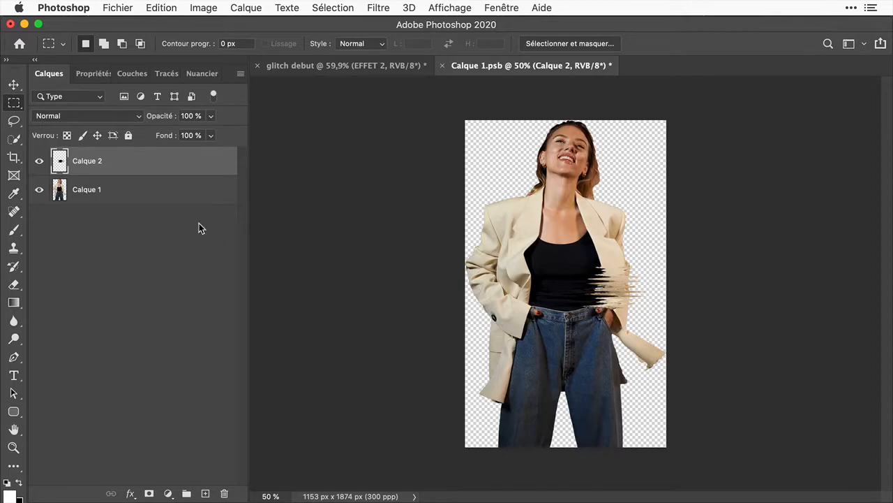
- Copy a rectangular band across the upper chest of Calque 1 to a new layer and reapply the last Onde filter
click(130, 198)
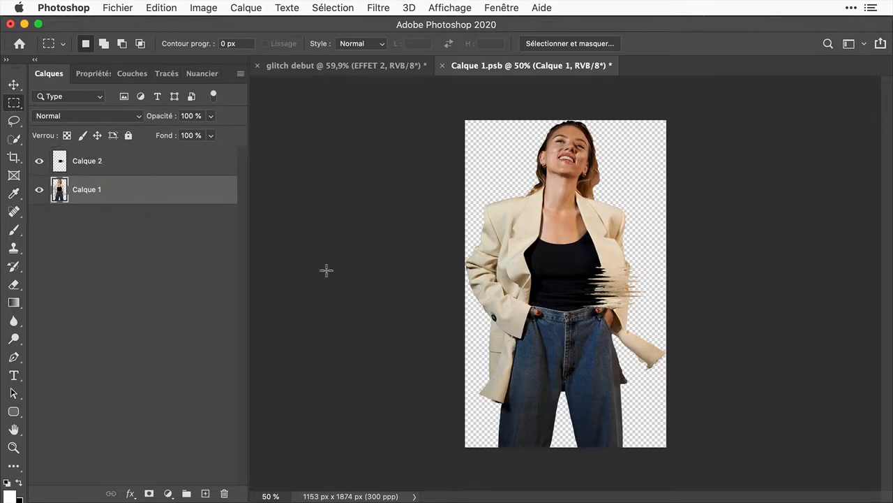
drag(474, 220, 597, 253)
key(ctrl+j)
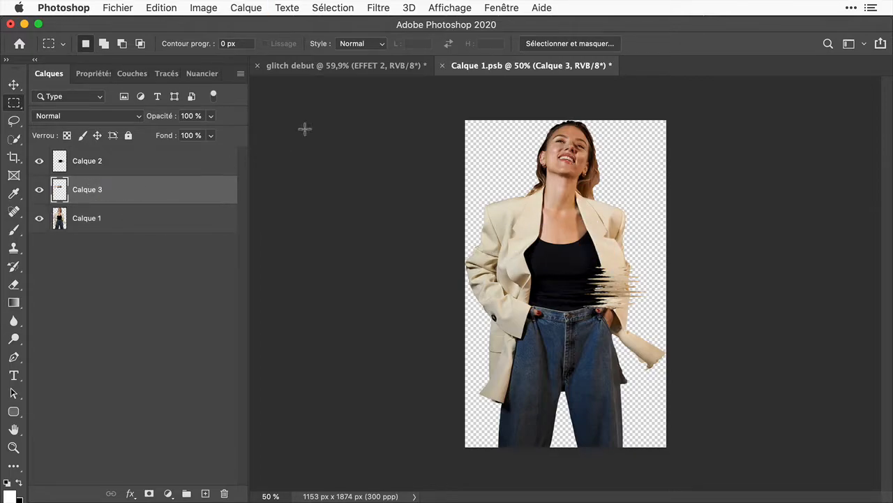
click(378, 6)
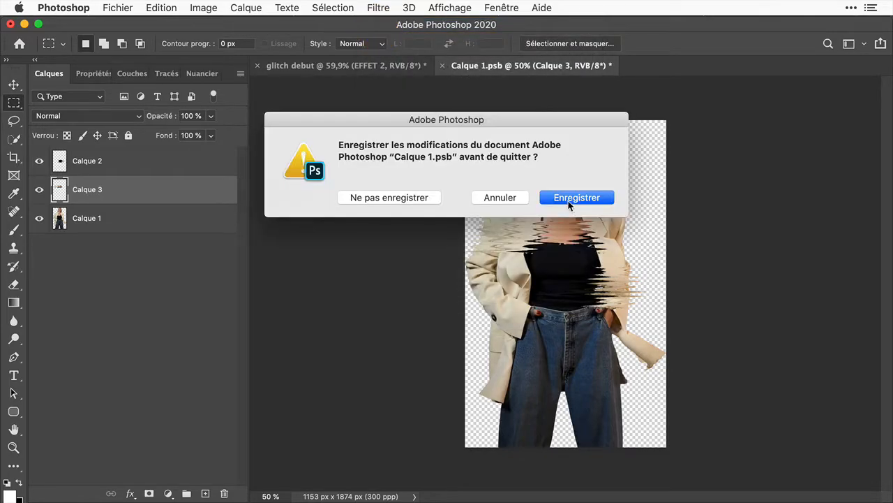
- Save the changes to the Calque 1.psb smart object and return to the glitch debut document
click(574, 201)
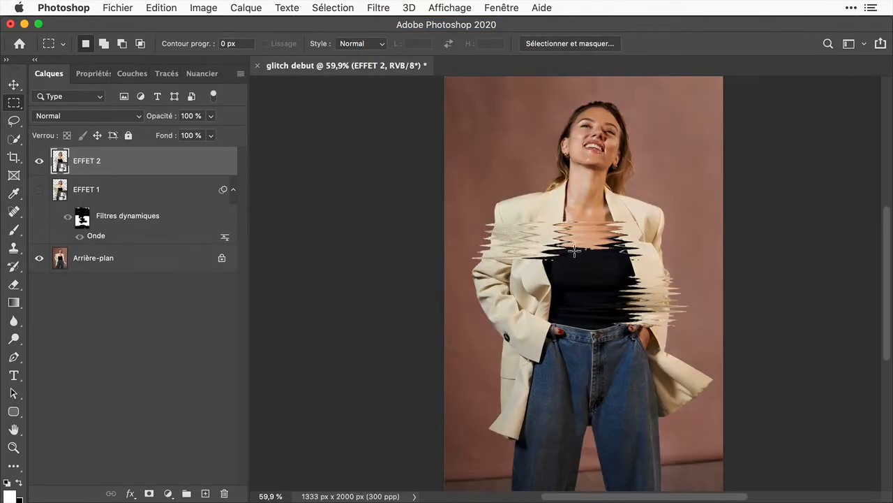
click(228, 281)
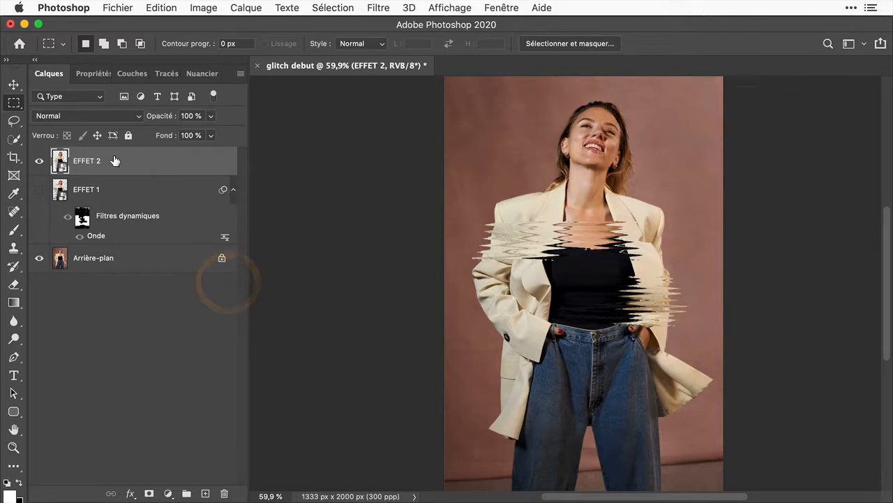
- Turn off the red (R) channel in the blending options of the EFFET 2 layer
click(130, 494)
click(155, 339)
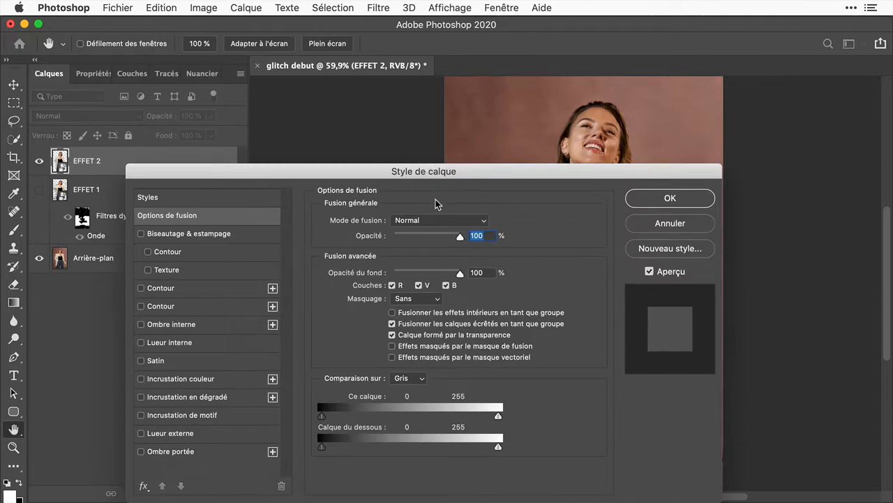
click(392, 285)
drag(471, 183, 277, 98)
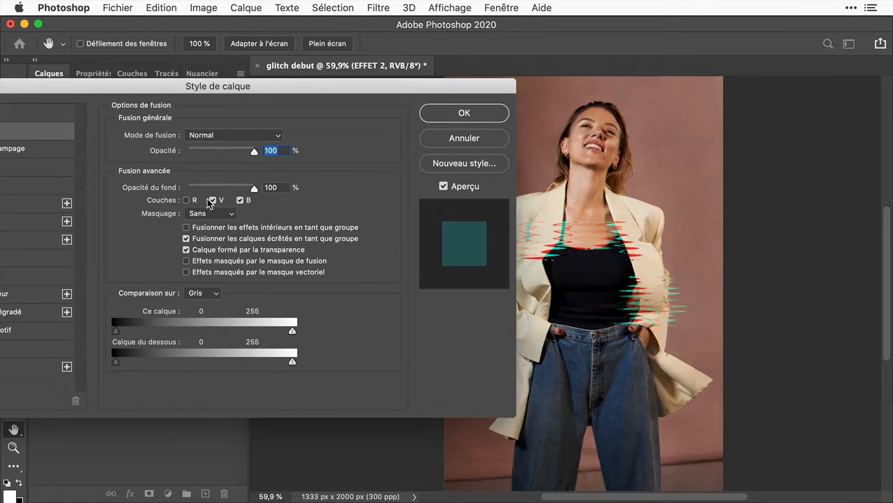
click(186, 200)
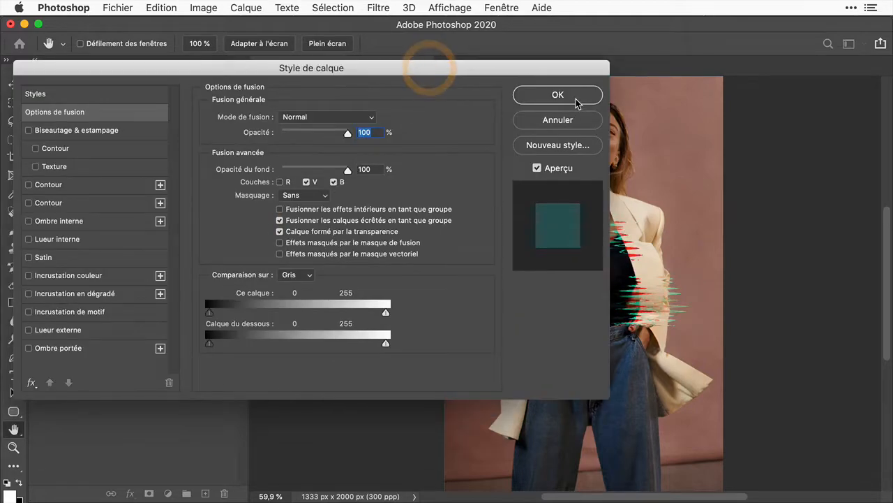
click(577, 99)
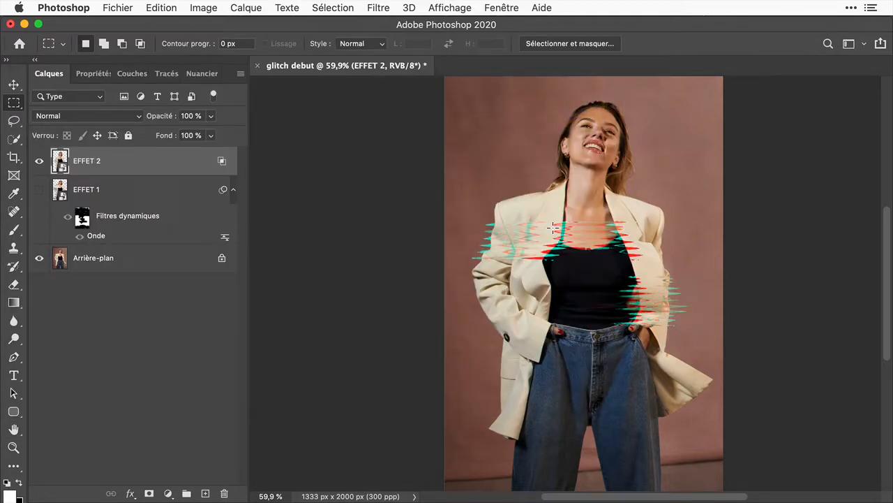
- Shift the EFFET 2 layer slightly left to offset its color channels, and make the EFFET 1 layer visible
click(14, 85)
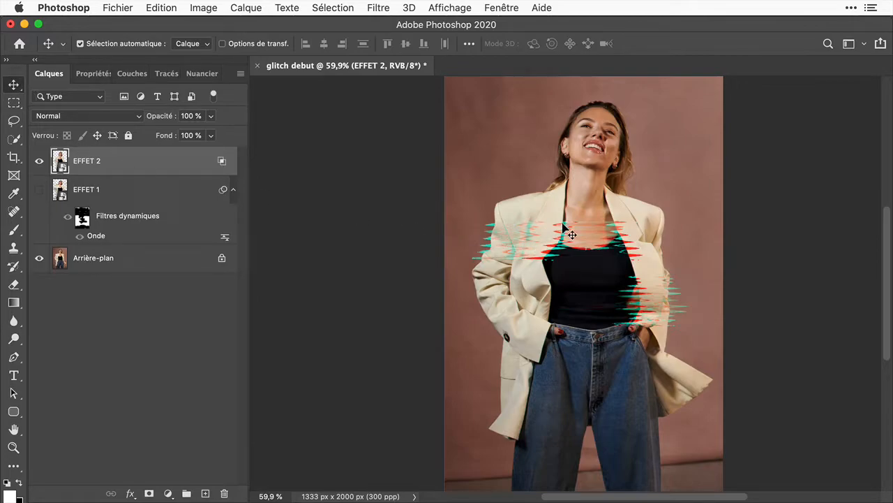
drag(579, 214, 577, 210)
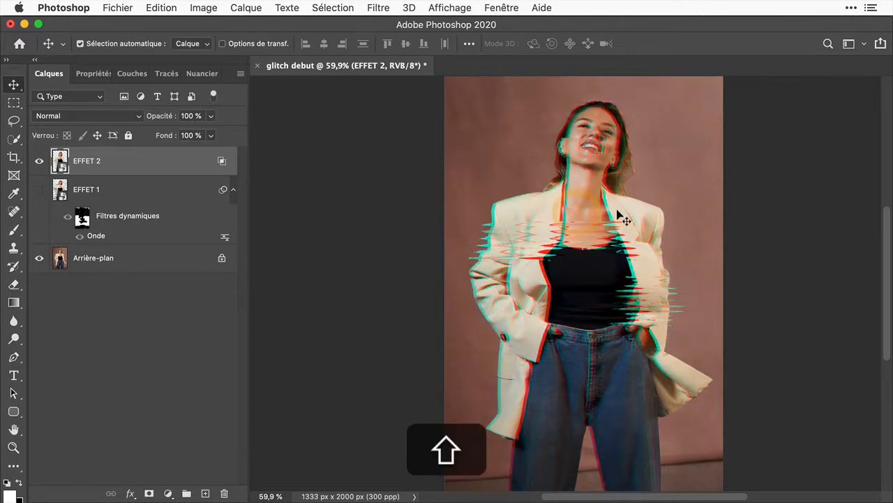
click(39, 190)
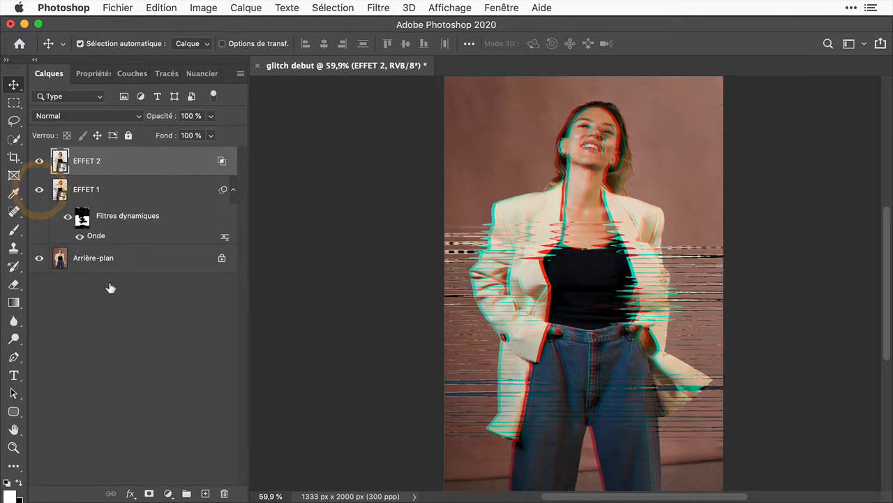
key(alt)
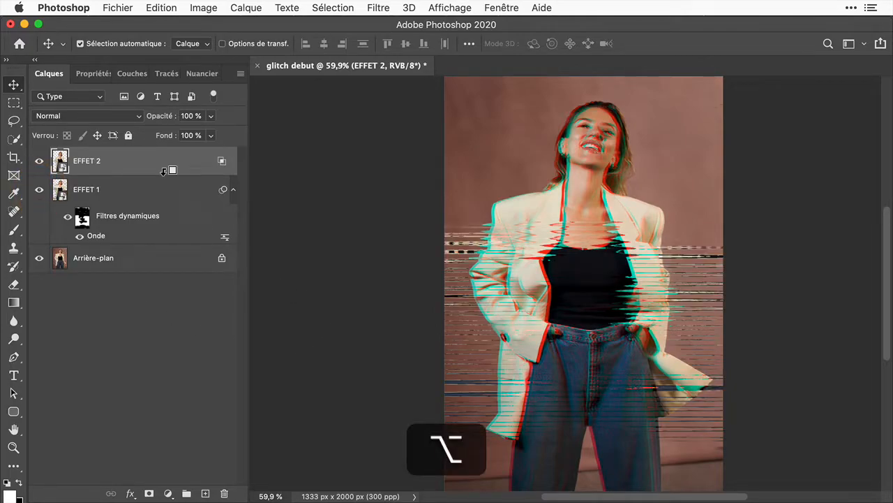
- Clip the EFFET 2 layer to EFFET 1 and mask its color shift with a black brush over the face, neck and torso
alt+click(170, 176)
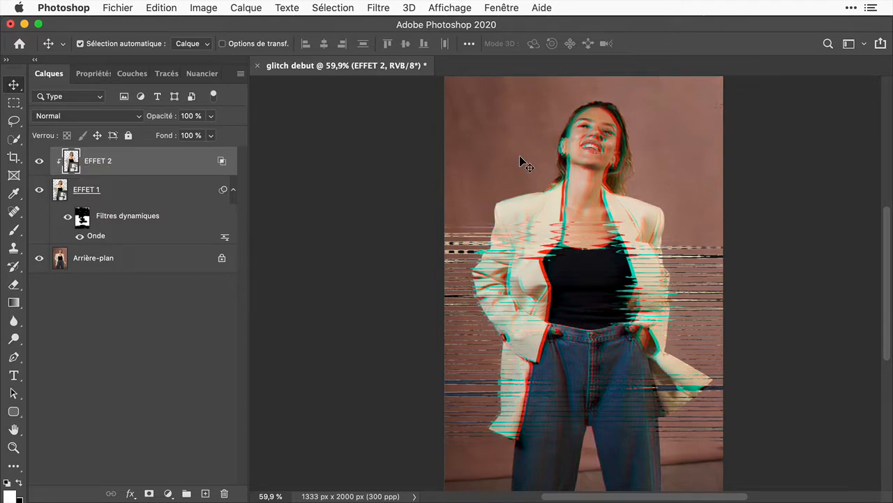
click(150, 493)
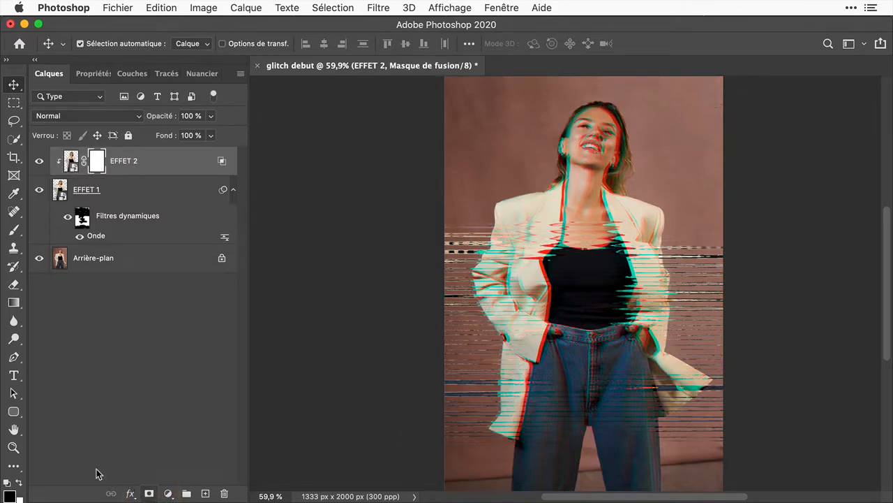
click(14, 231)
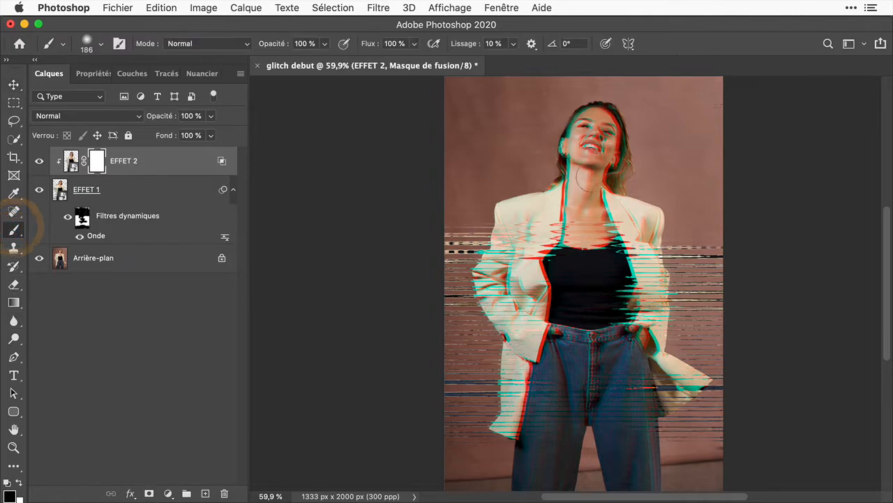
mouse_move(593, 163)
mouse_down()
mouse_move(604, 123)
mouse_move(607, 188)
mouse_up()
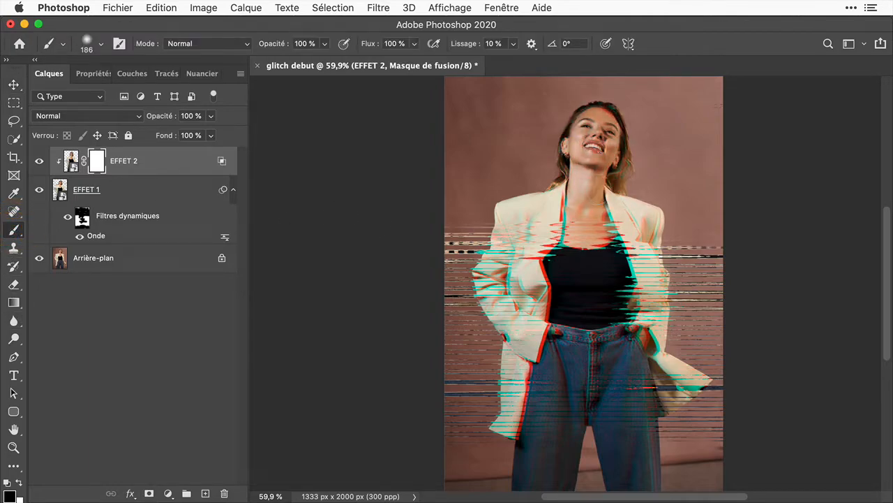
mouse_move(550, 187)
mouse_down()
mouse_move(564, 209)
mouse_move(632, 215)
mouse_move(624, 277)
mouse_up()
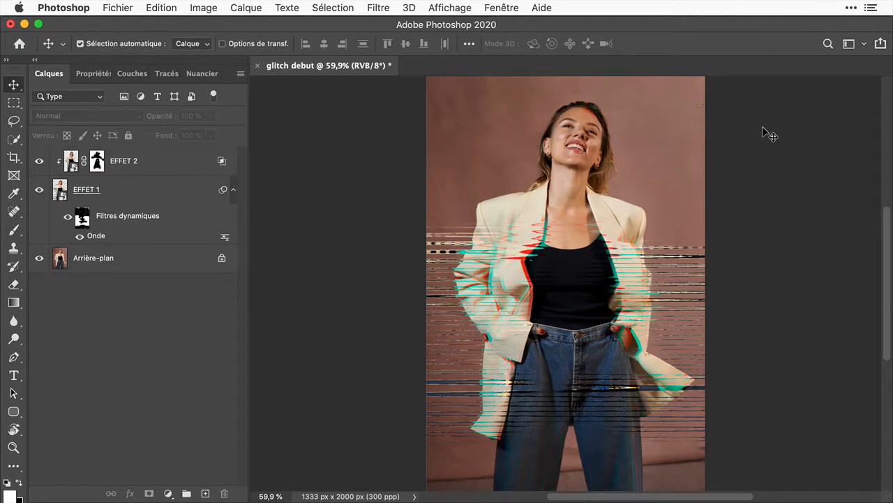
- Display the Montage timeline for frame animation
click(864, 43)
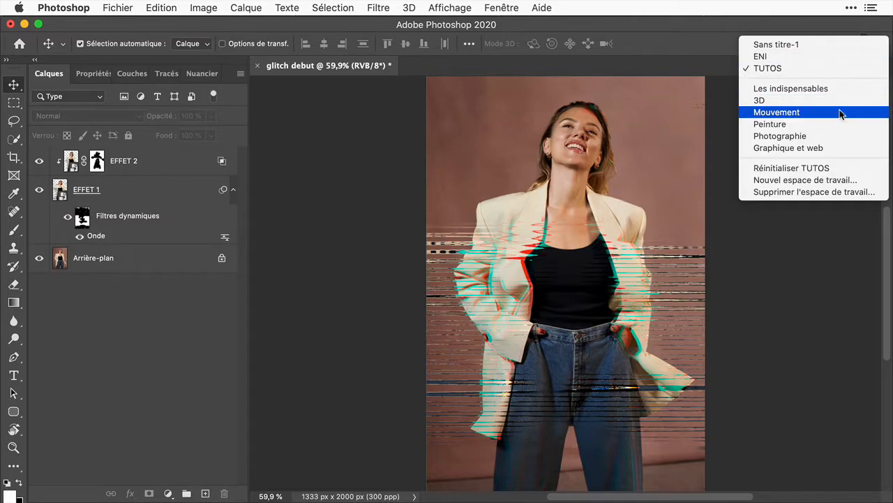
click(361, 136)
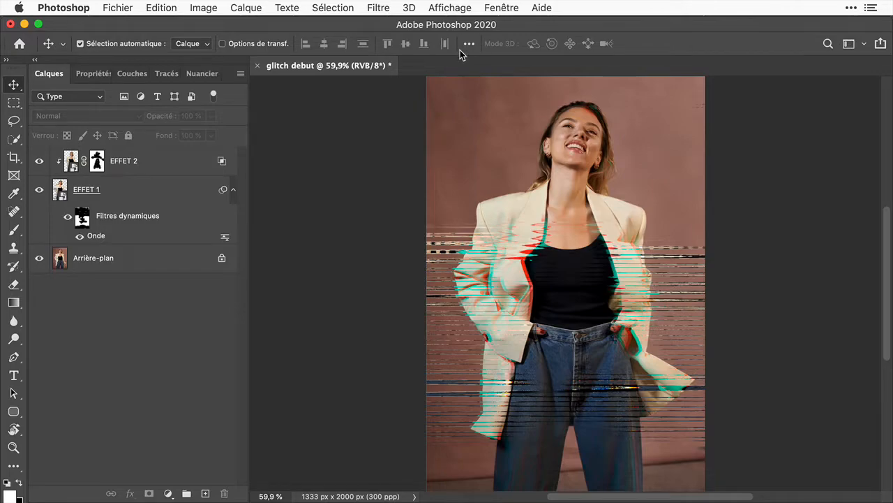
click(511, 10)
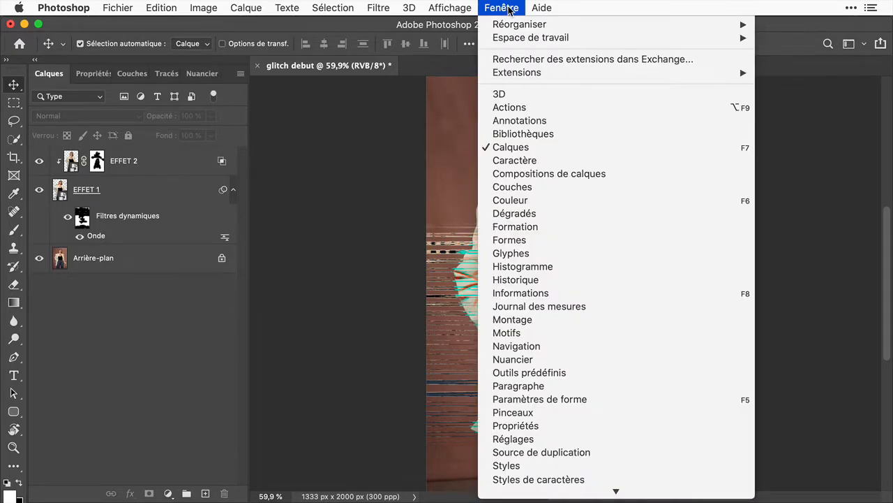
click(513, 320)
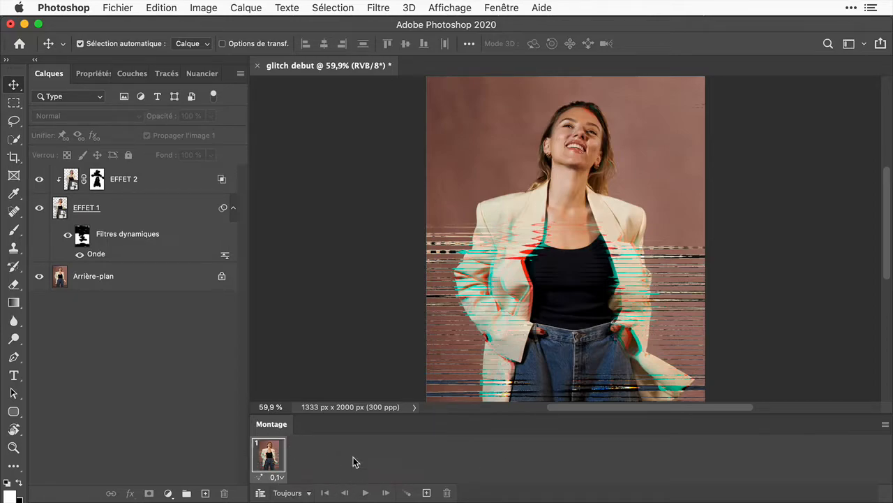
- Hide EFFET 1 and EFFET 2 in the first animation frame, and add a second frame with both layers visible
click(39, 178)
click(39, 208)
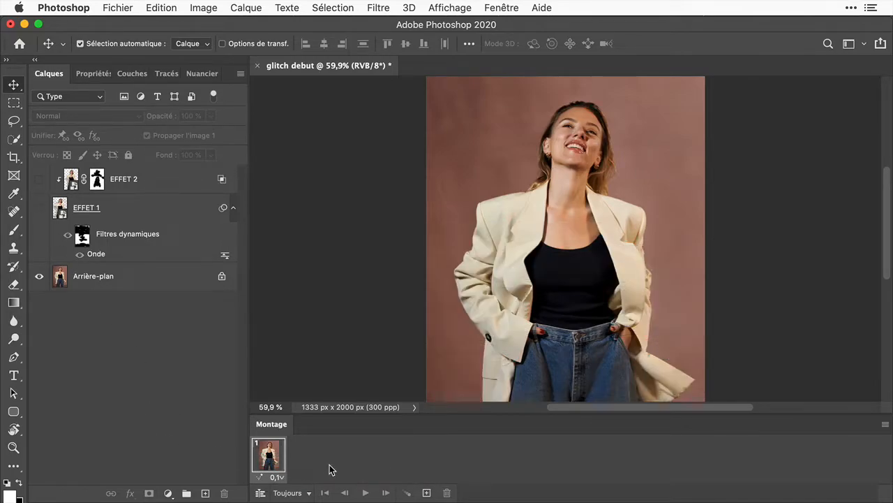
click(427, 492)
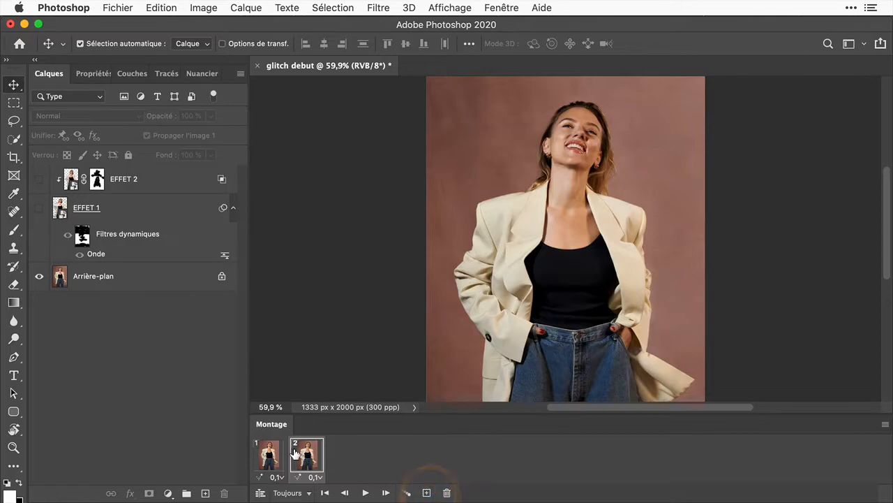
click(39, 208)
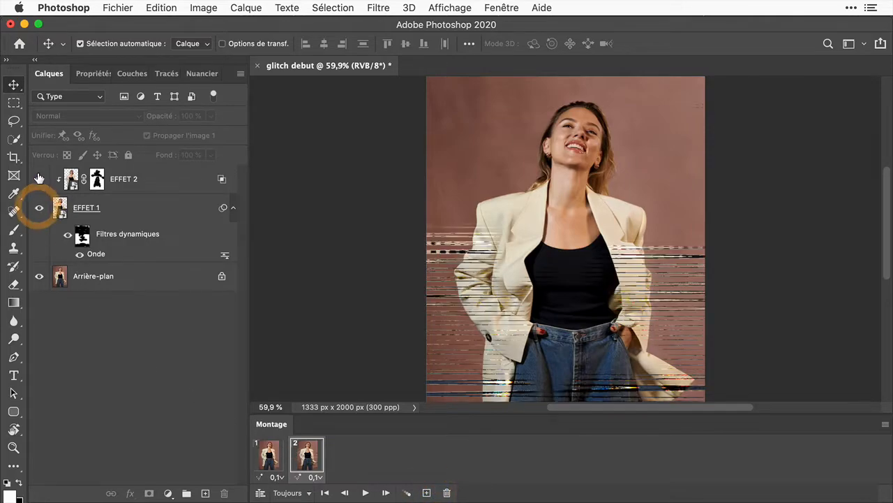
click(39, 178)
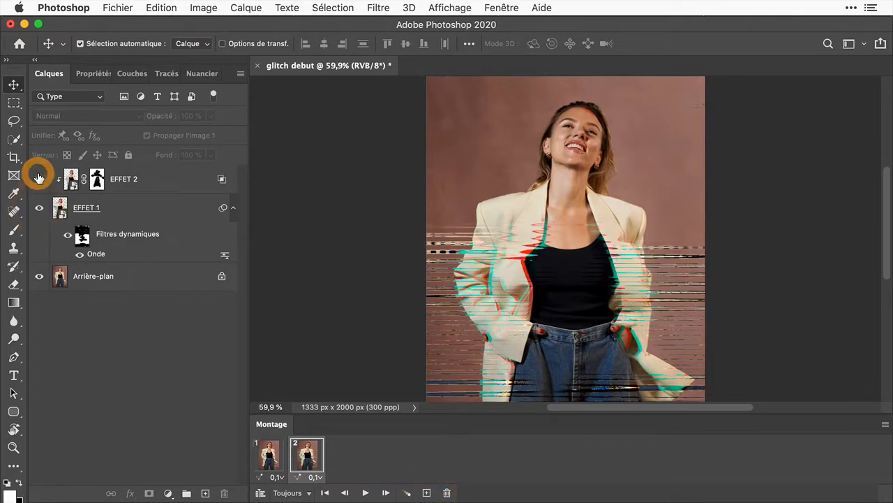
click(270, 458)
click(306, 457)
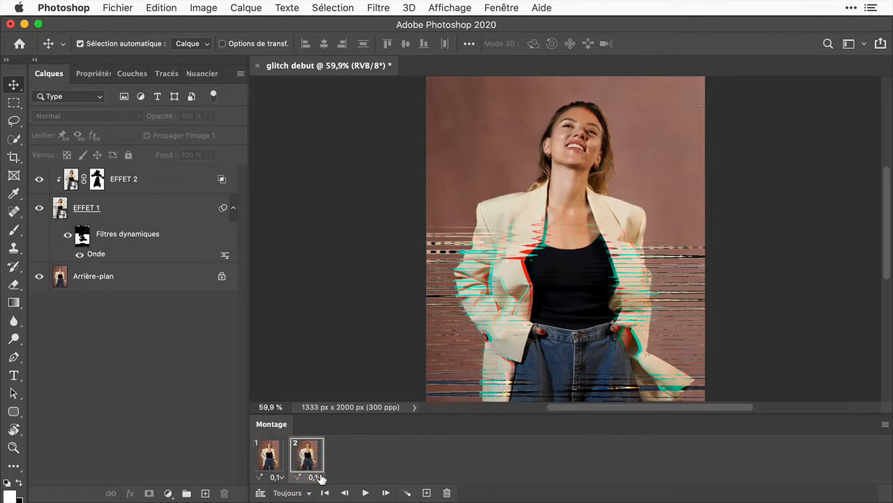
- Set the delay of both animation frames to Sans délai
click(317, 479)
click(312, 466)
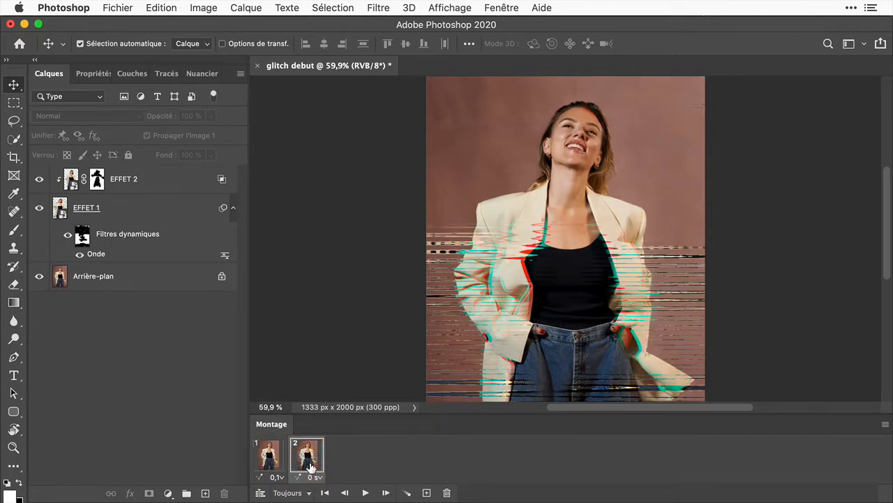
click(277, 477)
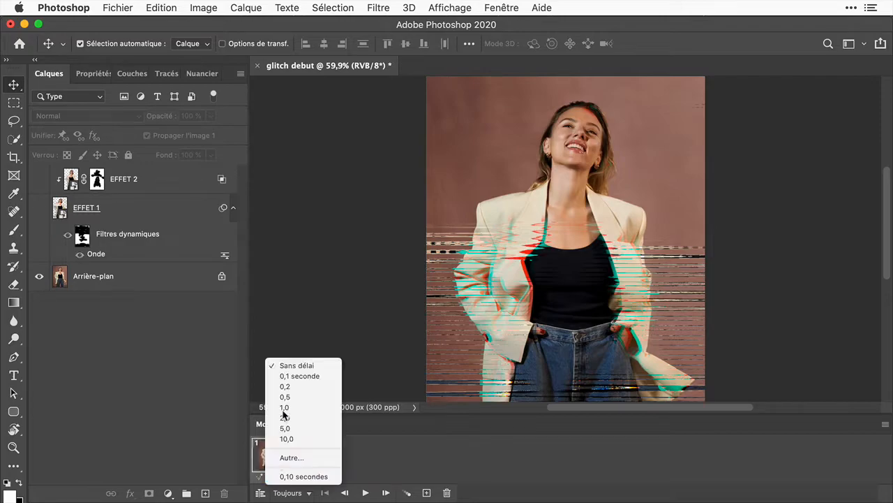
click(290, 368)
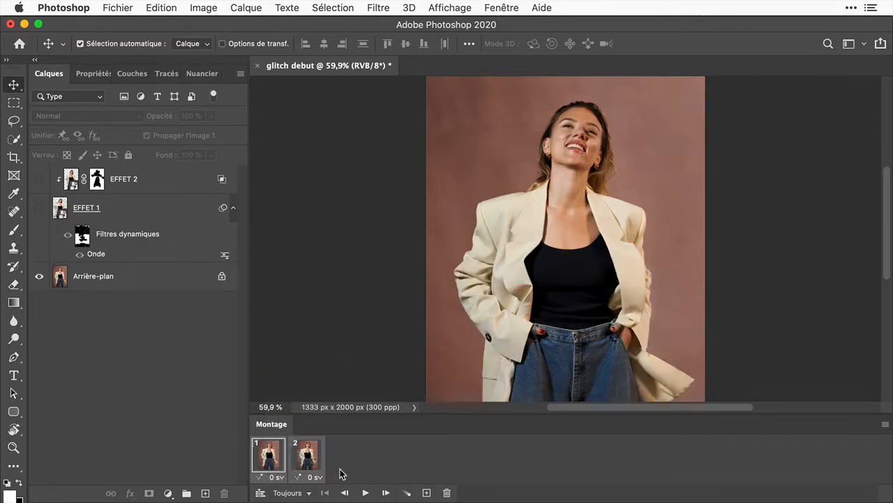
- Duplicate the two frames to extend the animation to four frames, and preview the playback
click(427, 493)
click(428, 494)
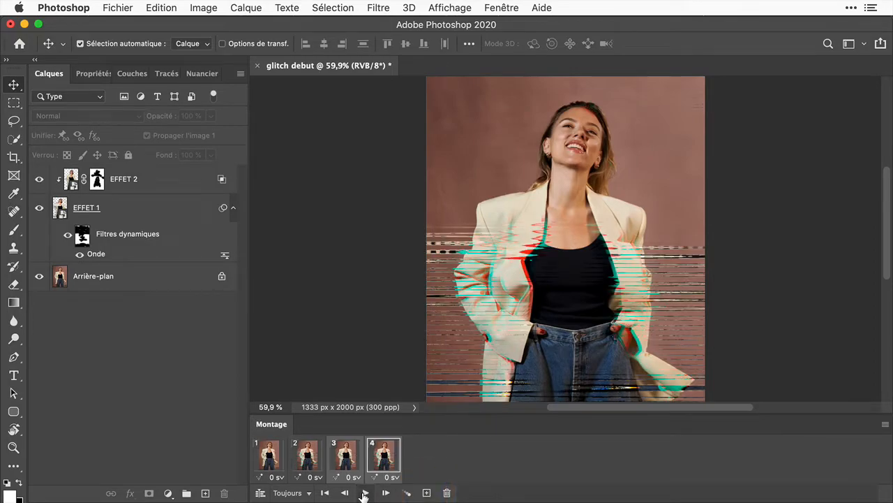
click(364, 492)
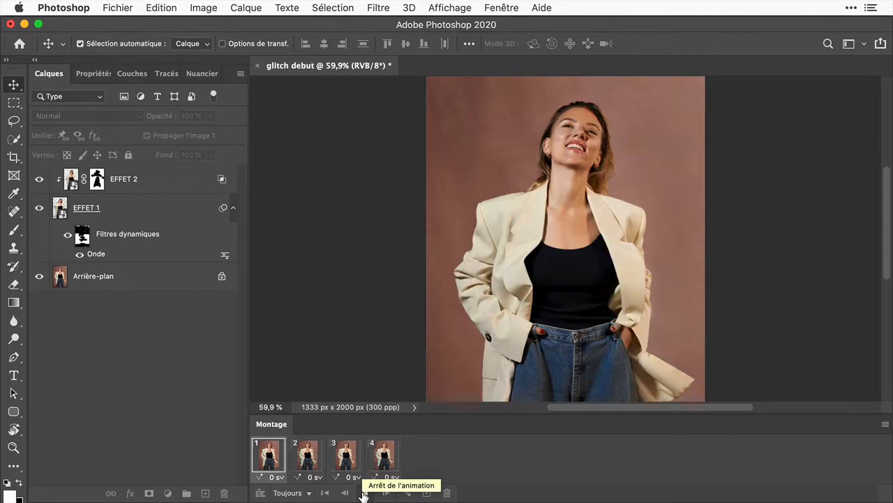
click(364, 492)
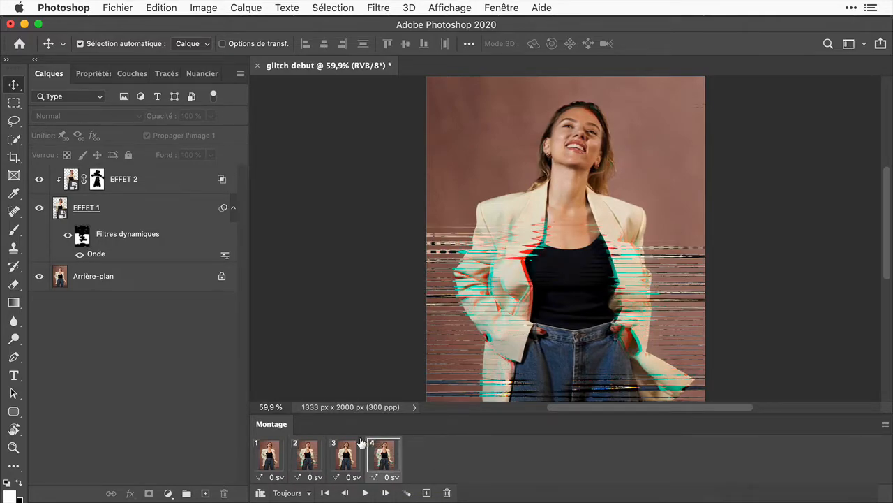
- Set the first frame's delay to 2,0 seconds and play the animation
click(270, 456)
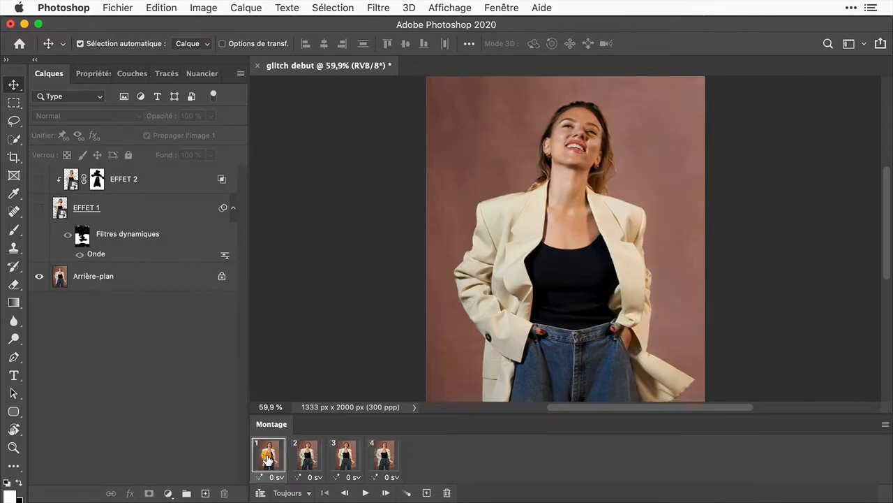
click(278, 477)
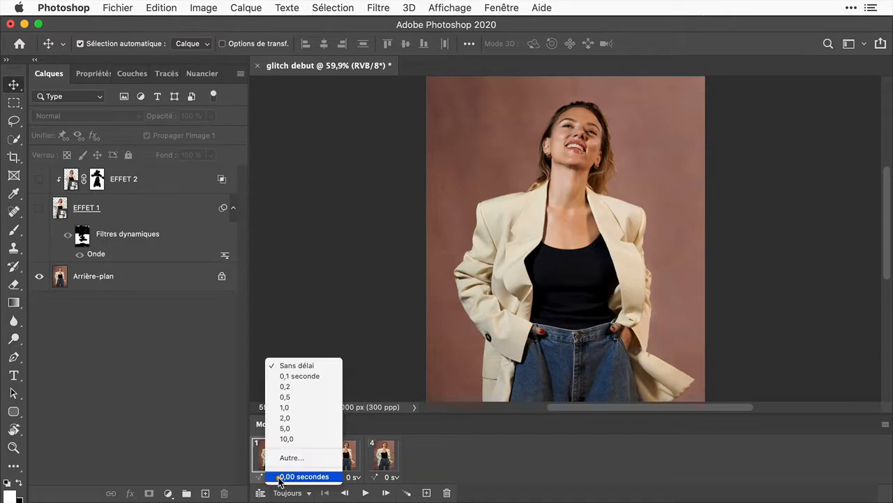
click(287, 418)
key(space)
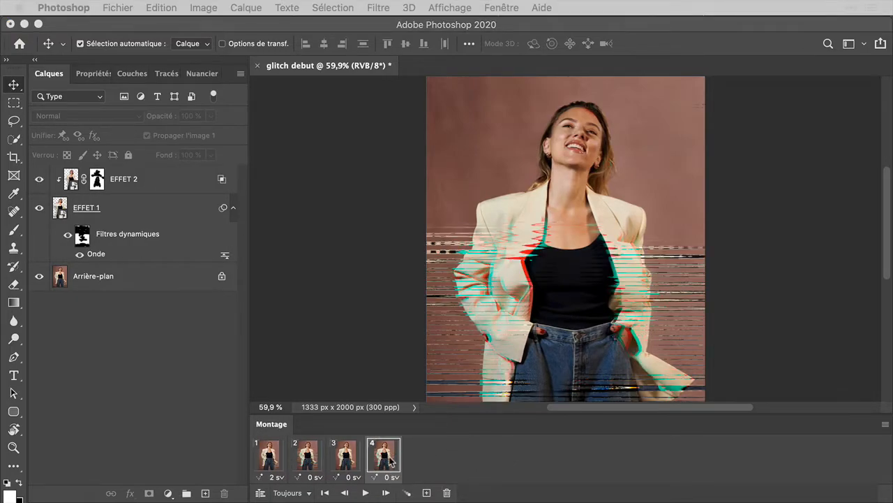
- Delete the fourth animation frame and hide the EFFET 2 layer in the second frame
click(447, 492)
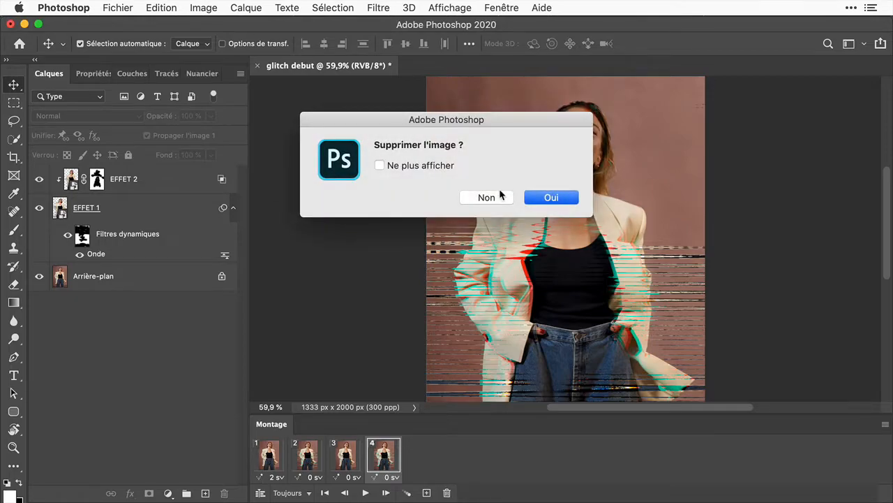
click(544, 199)
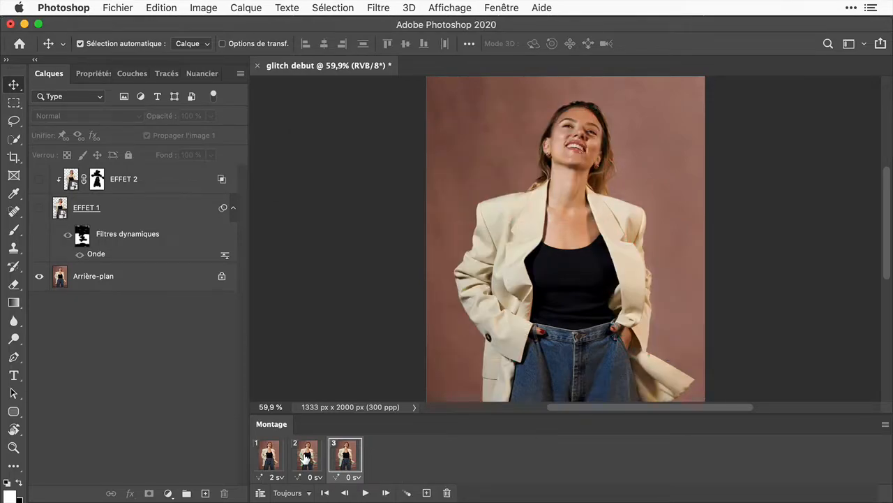
click(306, 457)
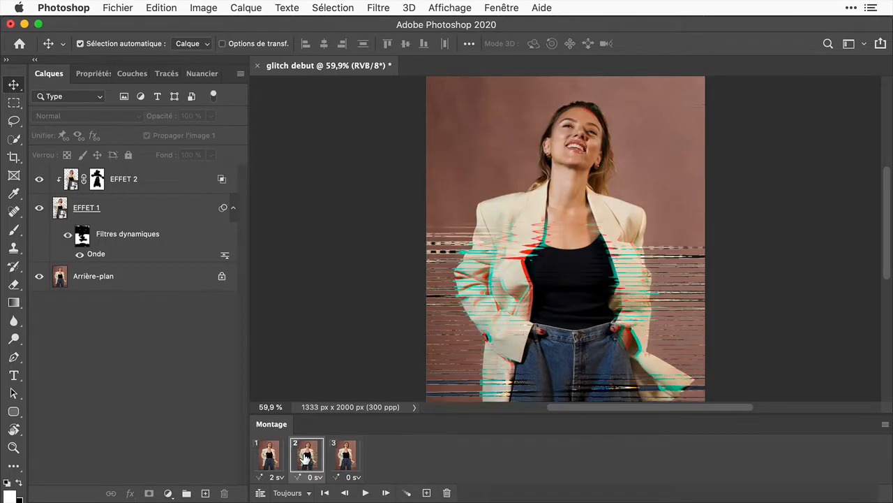
click(37, 180)
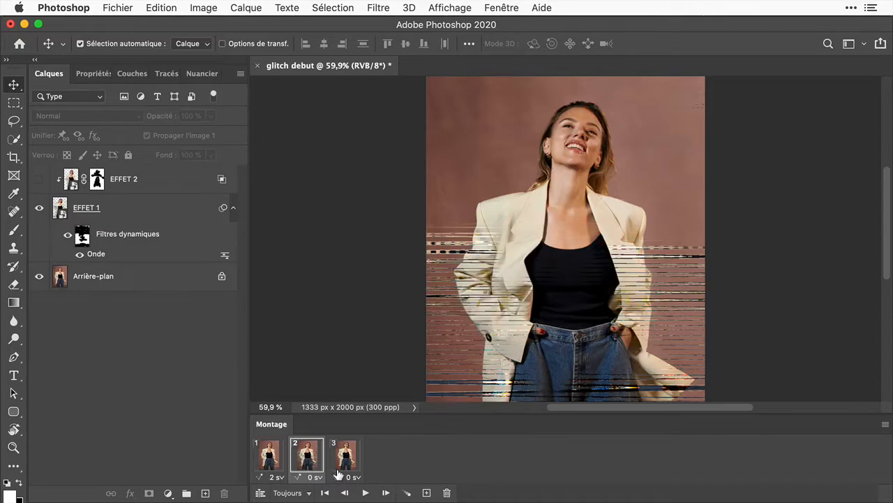
- Show EFFET 1 and EFFET 2 in the third frame, and preview the animation with that frame's delay at 0,5 seconds
click(347, 462)
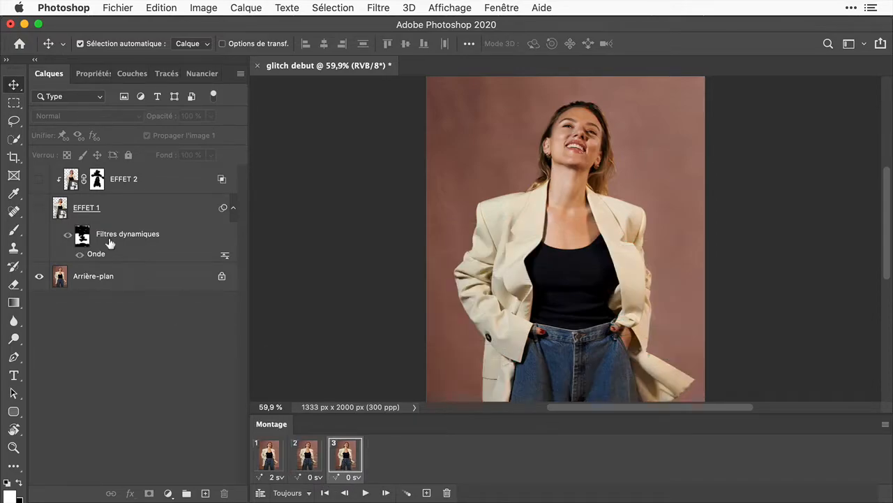
drag(39, 180, 39, 207)
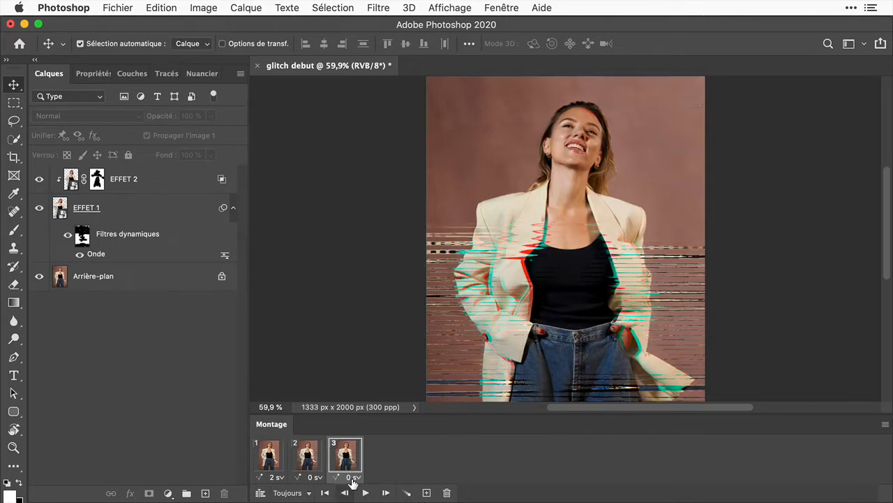
click(352, 476)
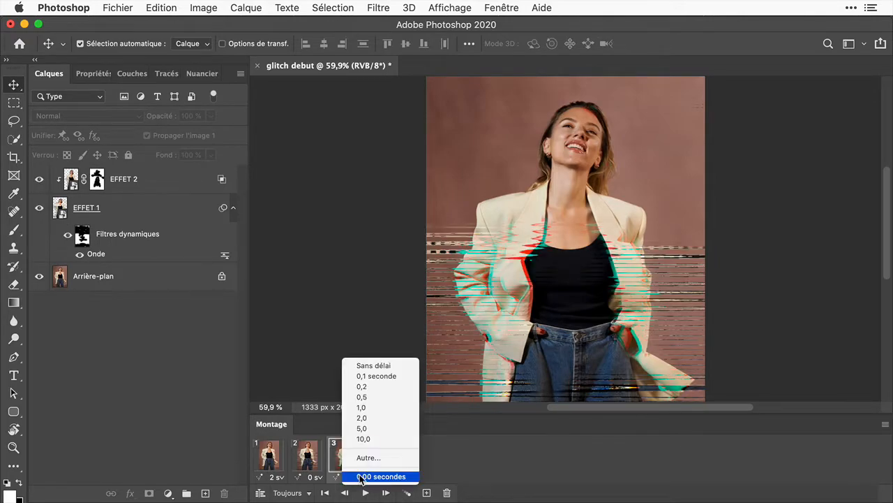
click(382, 397)
key(space)
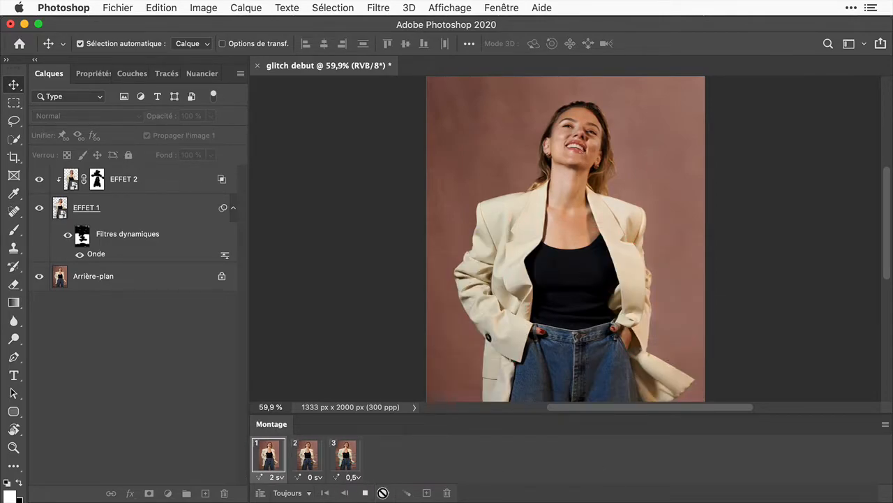
- Try a 0,2 second delay on the second frame and Sans délai on the third, and preview the animation
click(313, 477)
click(342, 386)
click(354, 476)
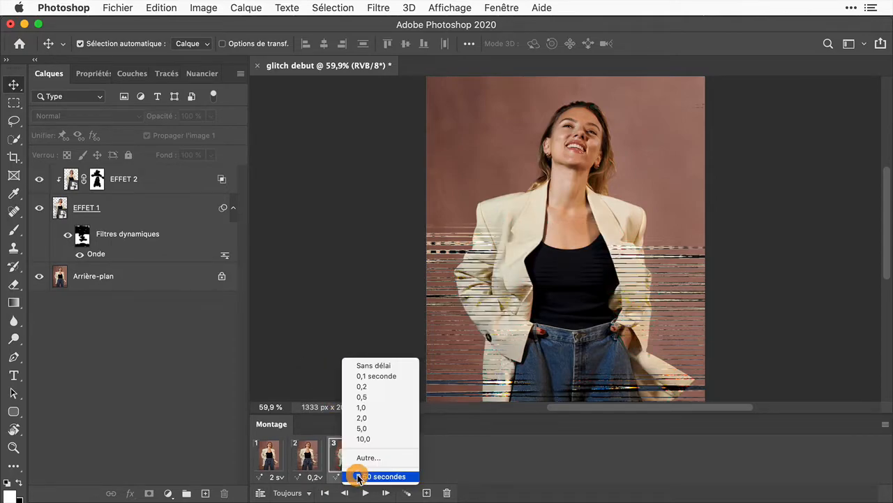
click(370, 363)
key(space)
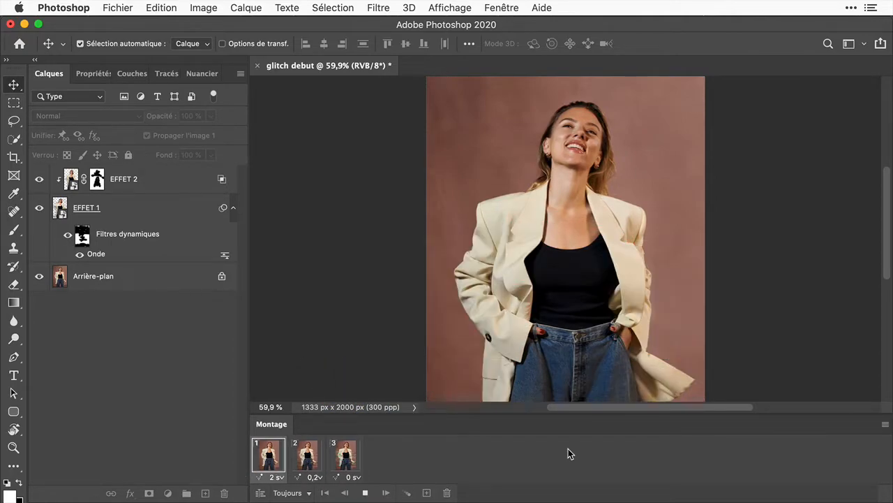
- Set the second frame's delay to Sans délai and the third's to 0,1 second, and preview the animation
click(314, 478)
click(345, 365)
click(359, 478)
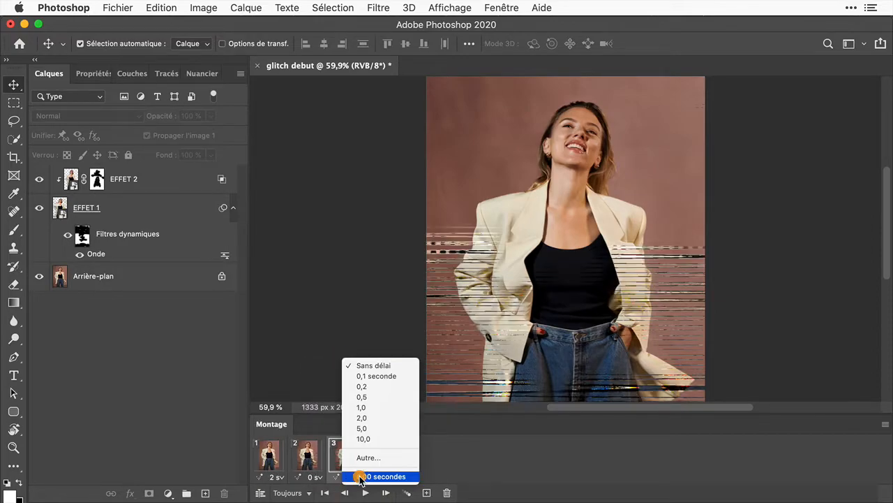
click(381, 375)
key(space)
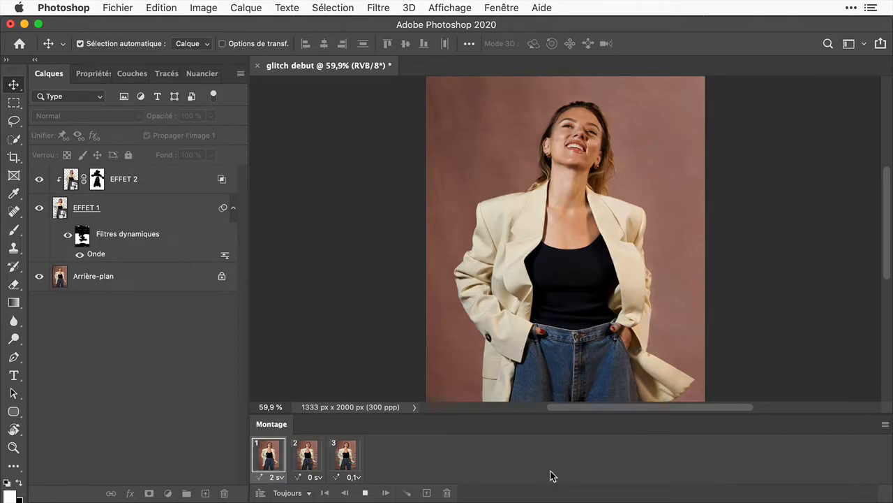
- Bring up the export options for the animated document
click(118, 7)
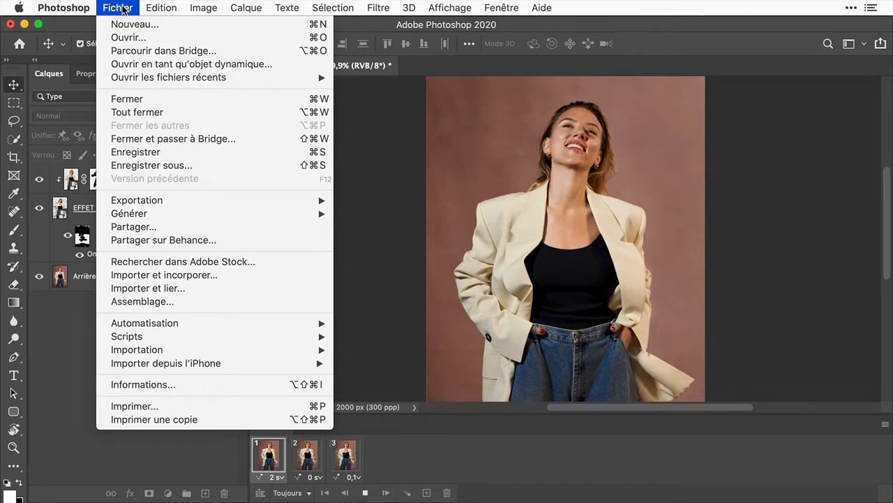
mouse_move(148, 203)
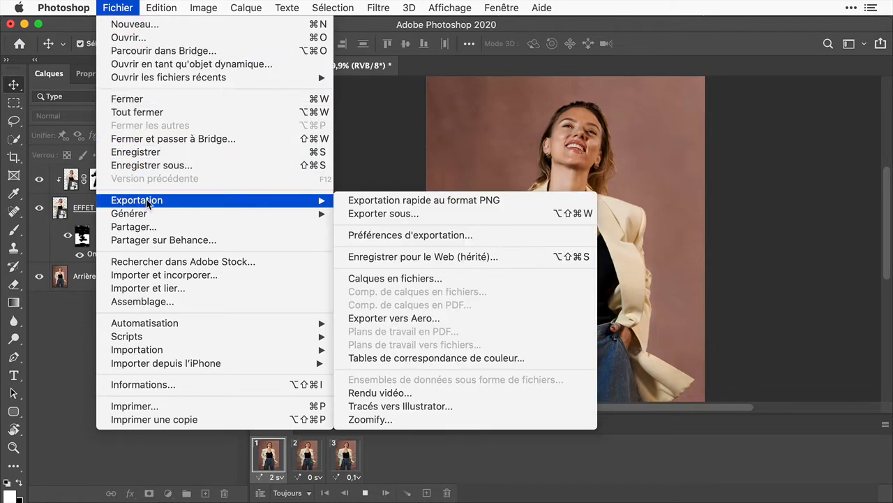